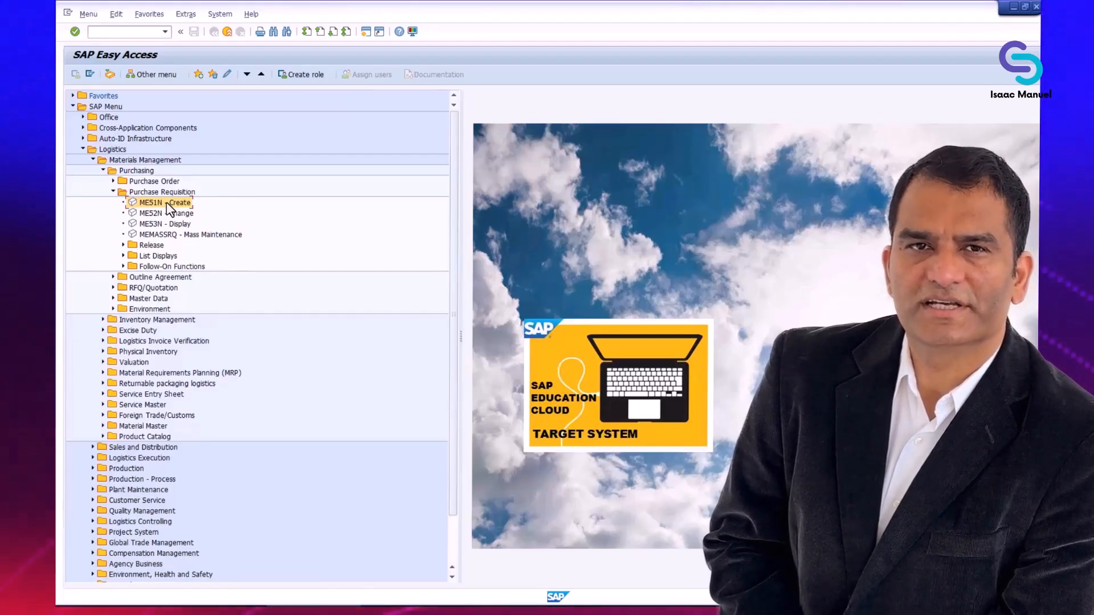
Start a new purchase requisition with ME51N and enter material R-RA100 in the first item, leaving its account assignment category blank
double_click(167, 204)
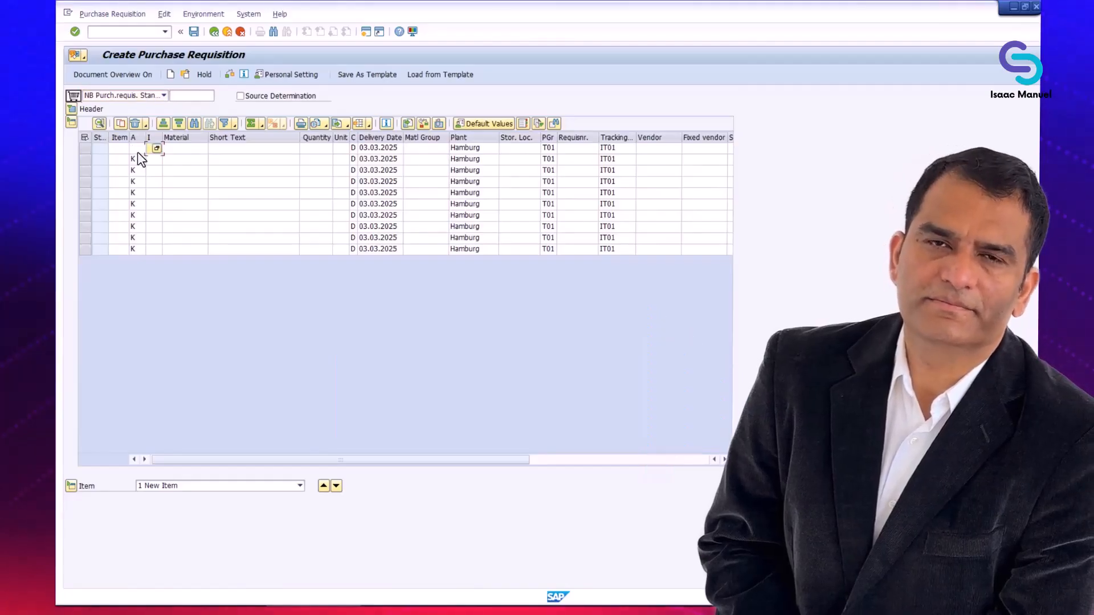
key(Tab)
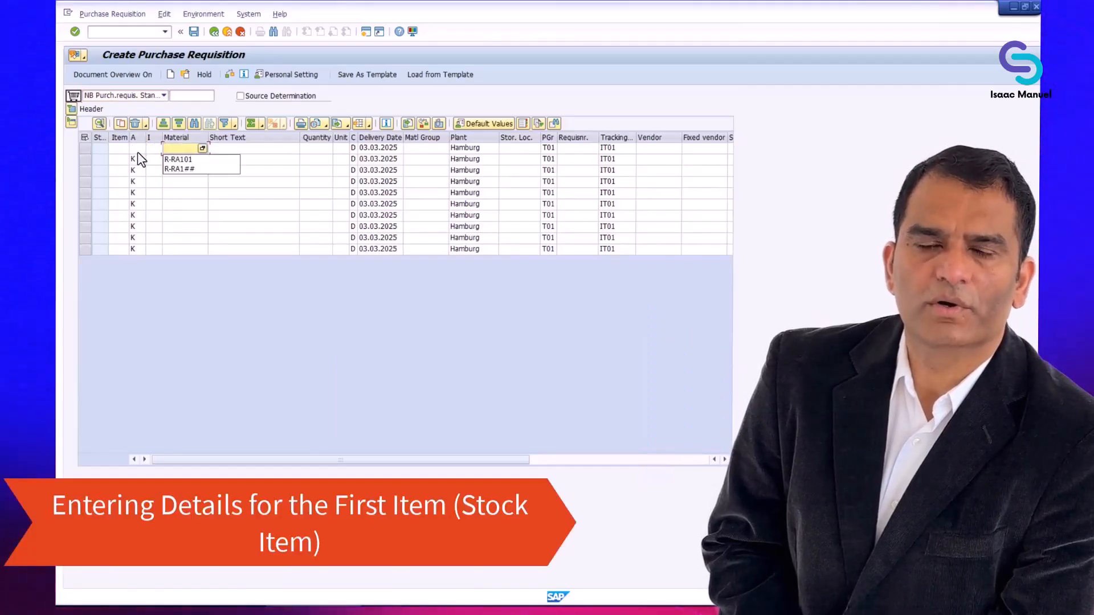
click(184, 161)
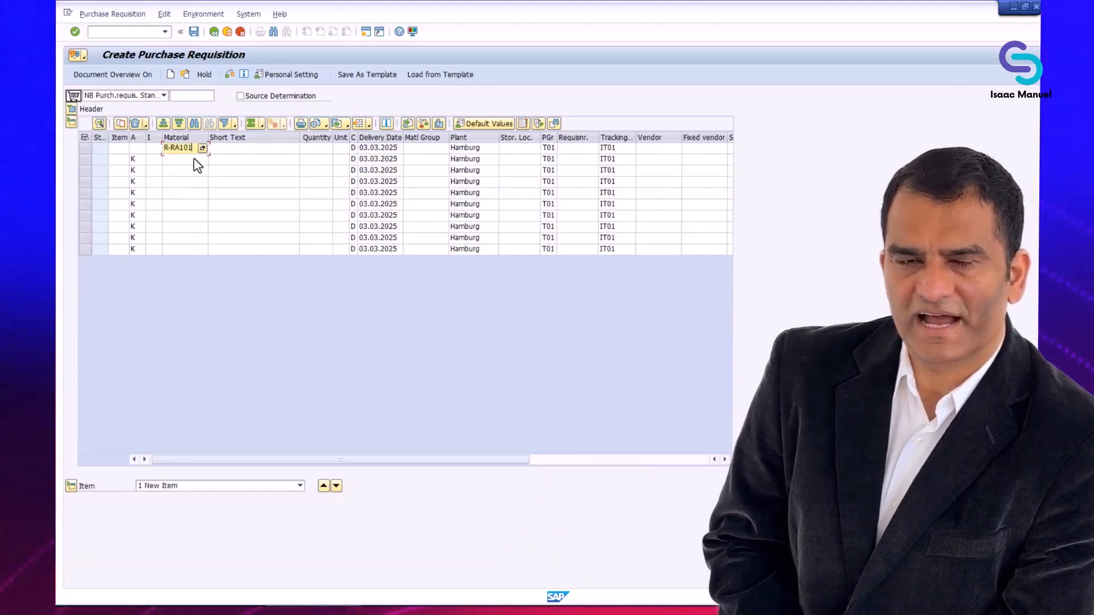
key(BackSpace)
text(0)
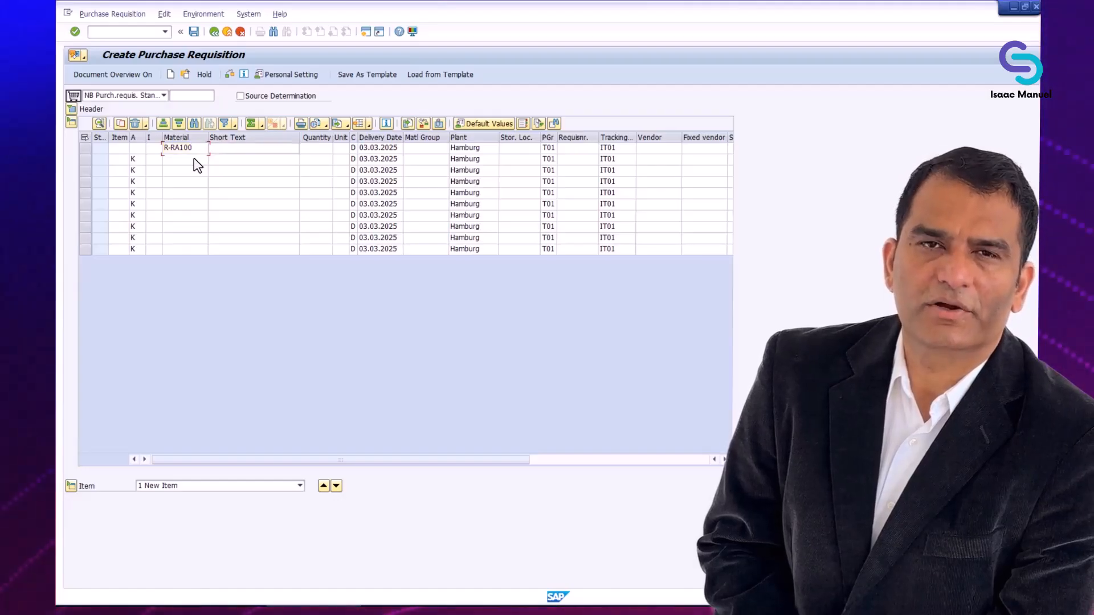
Set the first item's quantity to 100 and its delivery date to 04.03.2025
key(Tab)
key(Tab)
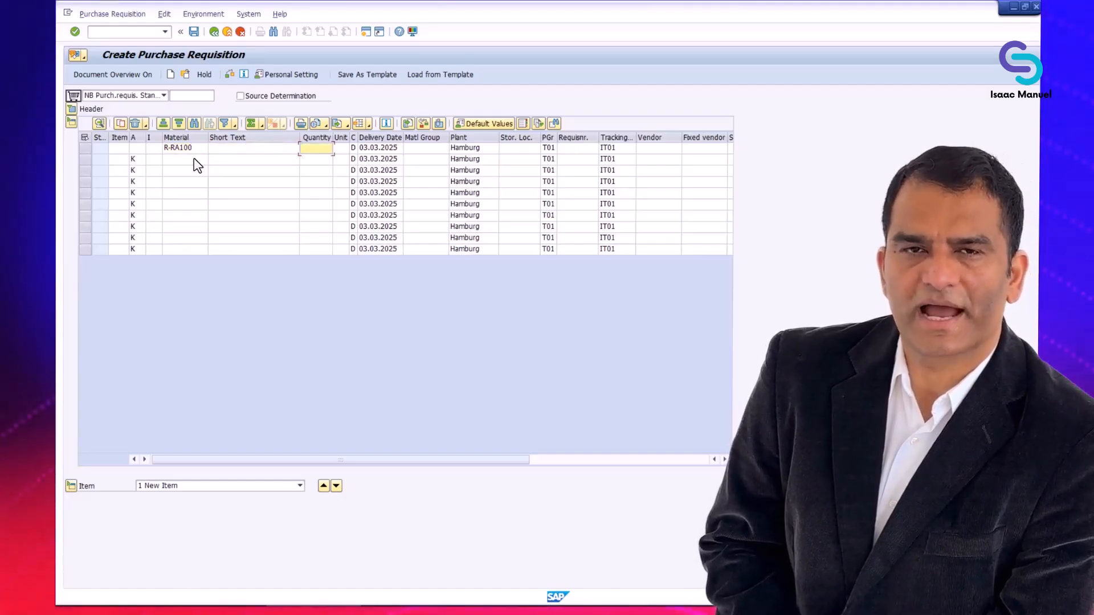
text(100)
key(Tab)
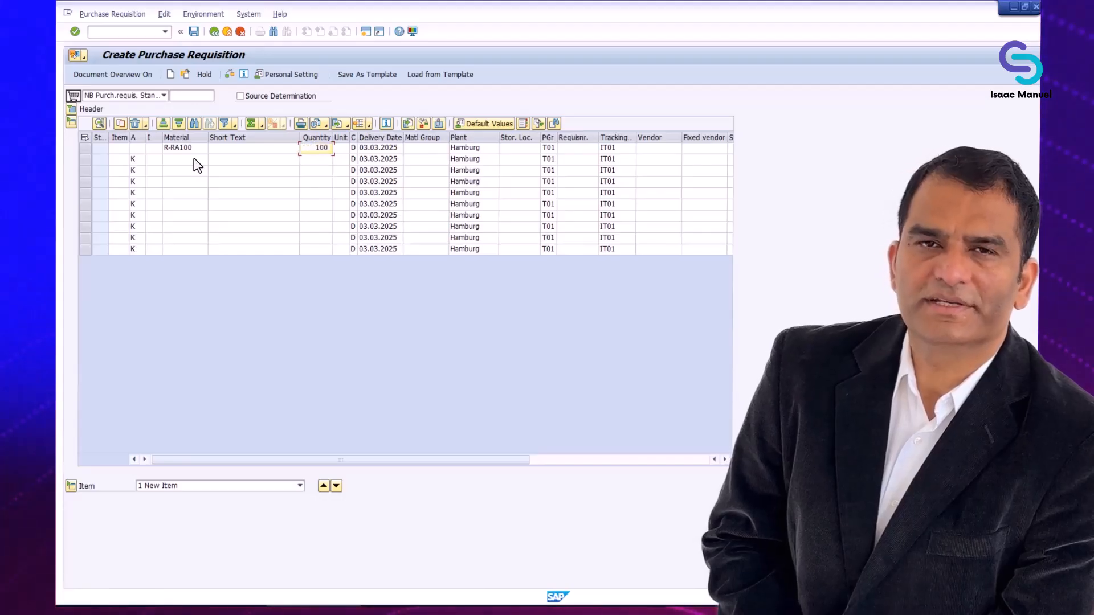
key(Tab)
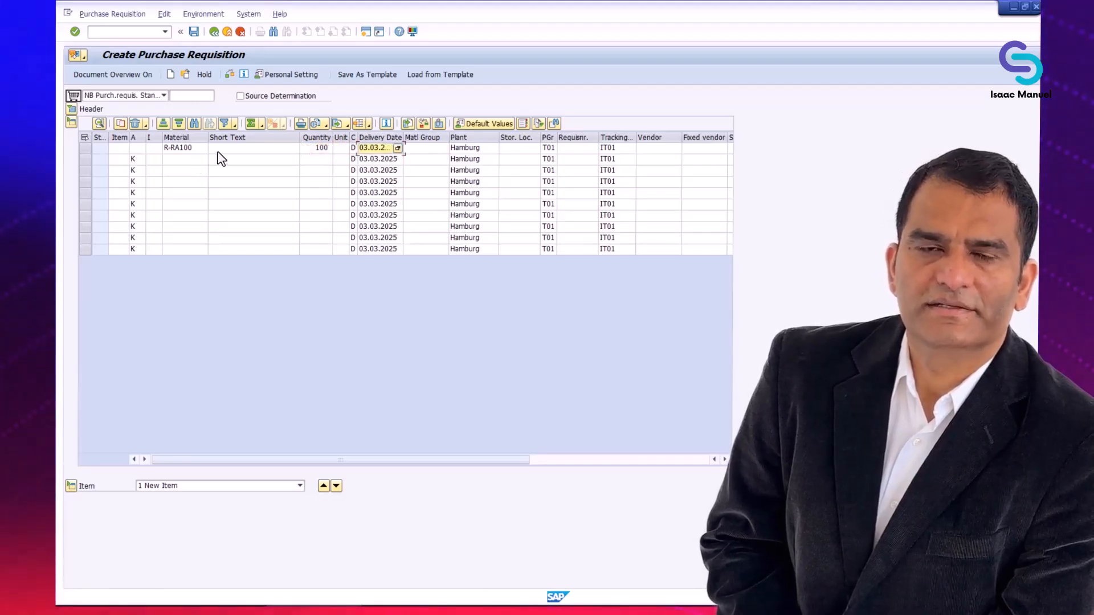
click(398, 148)
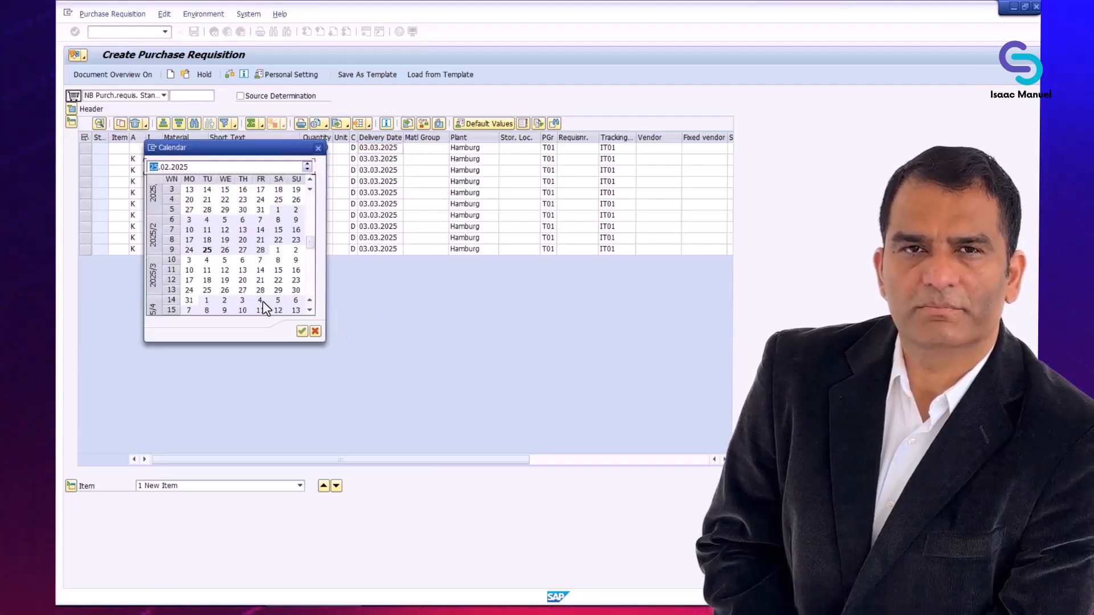
double_click(206, 259)
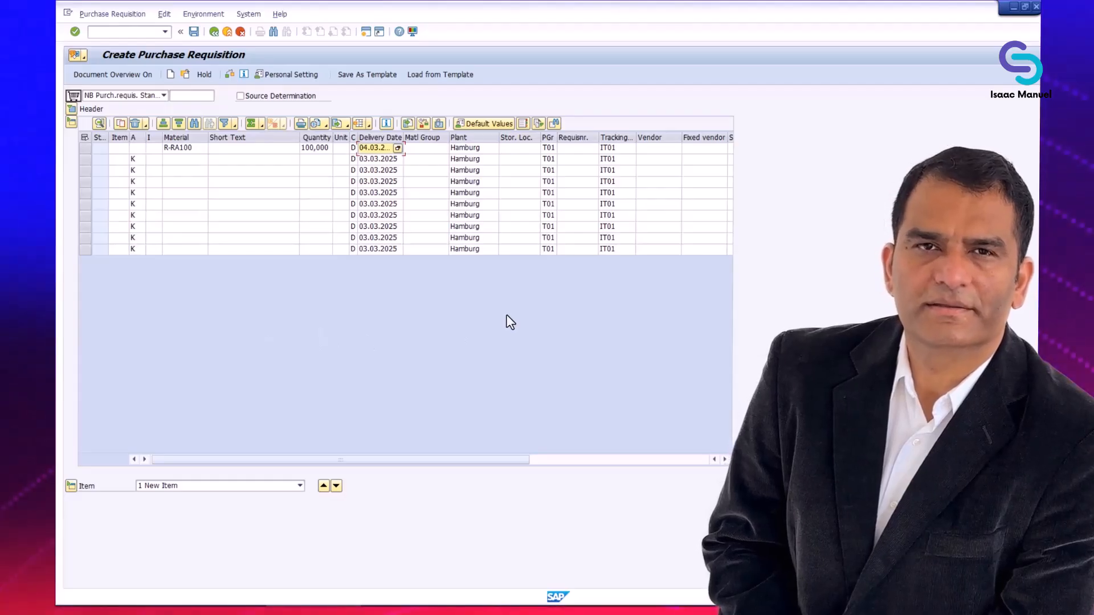
Set the first item's plant to 1000 and confirm the item line
key(Tab)
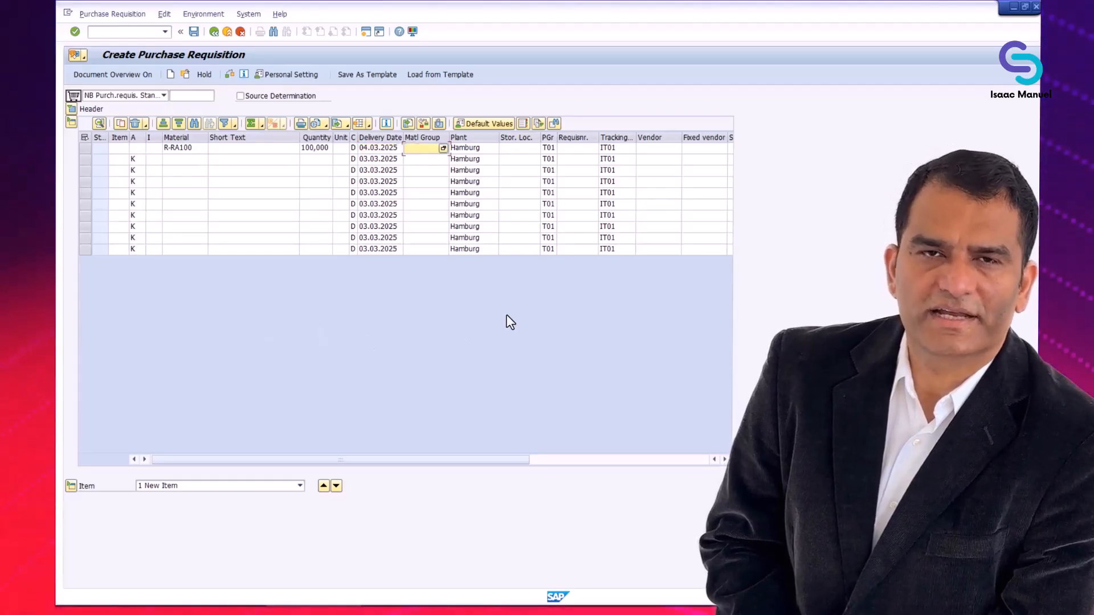
key(Tab)
text(10)
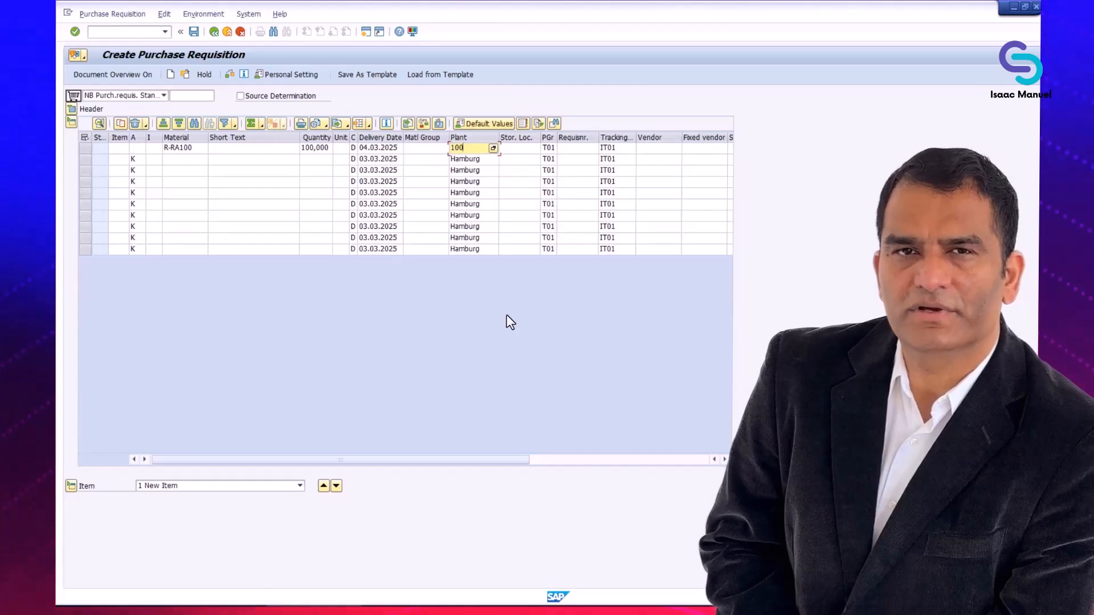
text(00)
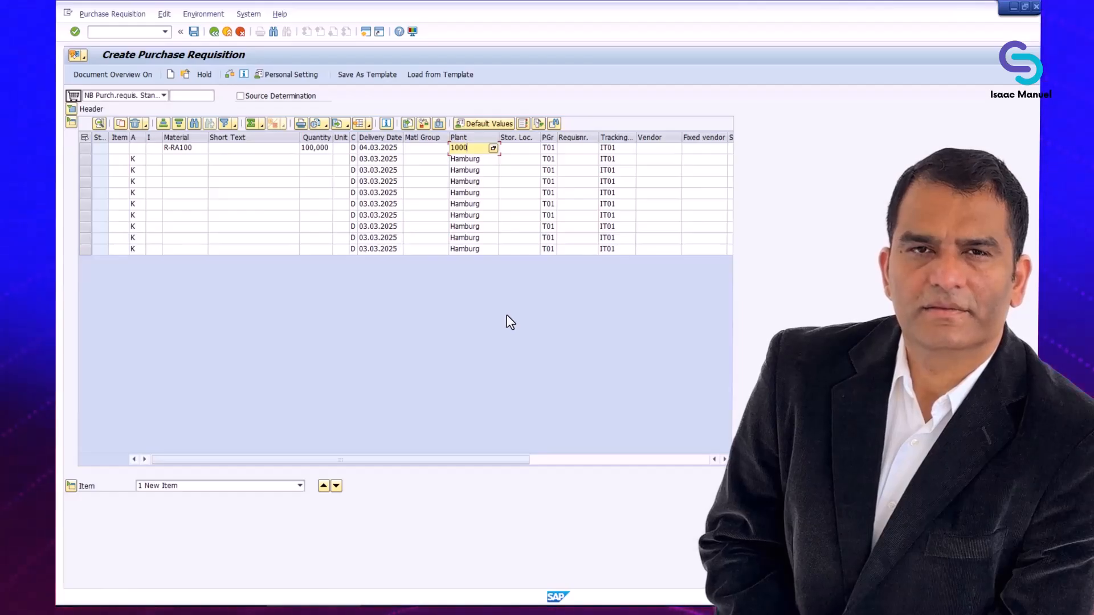
key(Return)
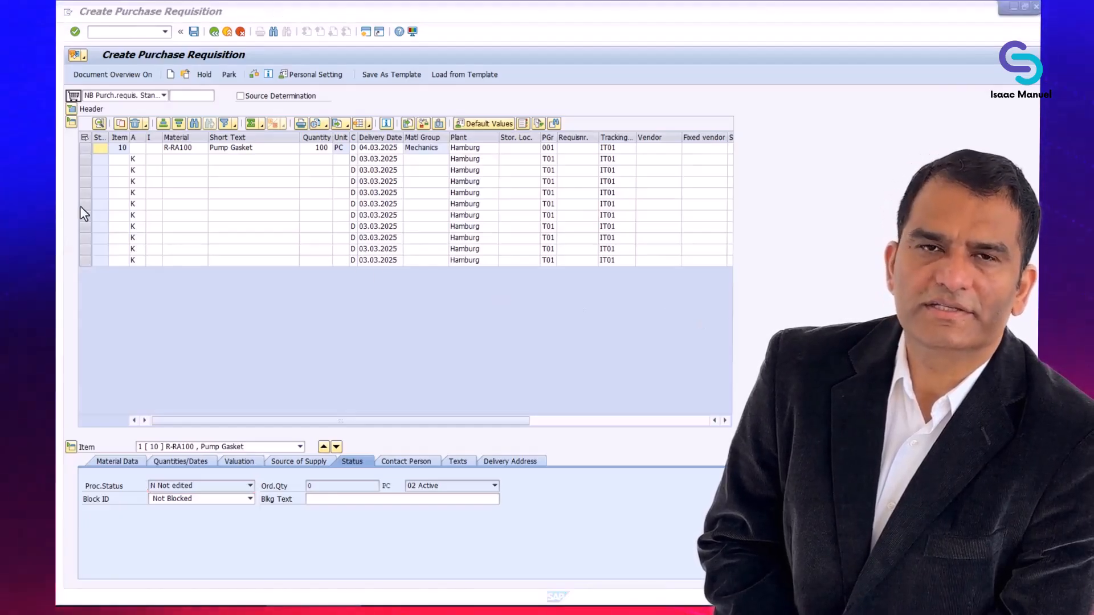
Assign account assignment category K (Cost center) to the second item
click(140, 162)
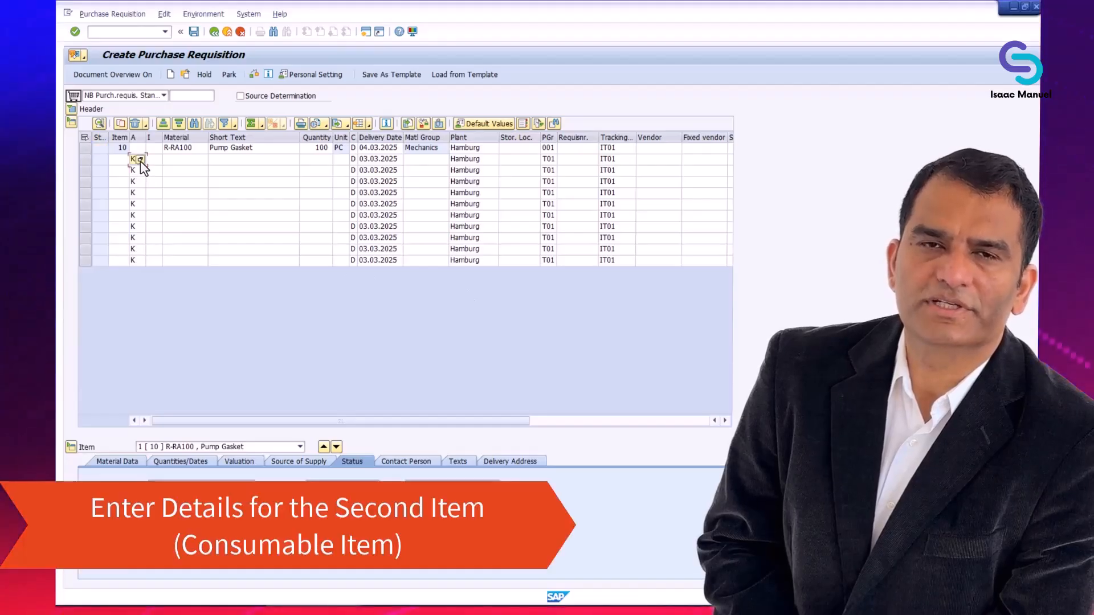
click(141, 165)
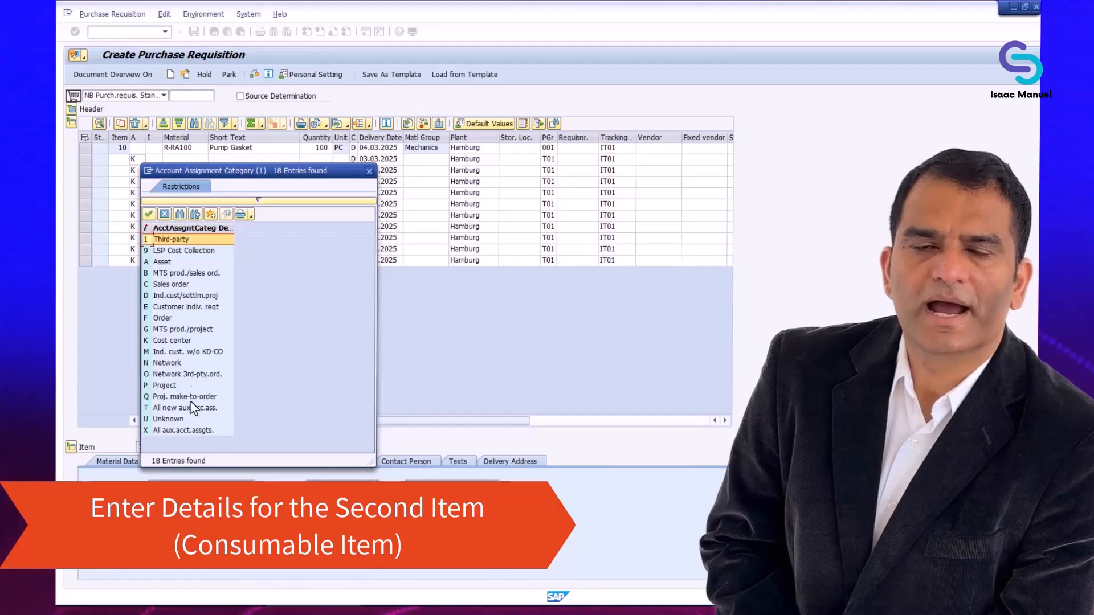
click(176, 340)
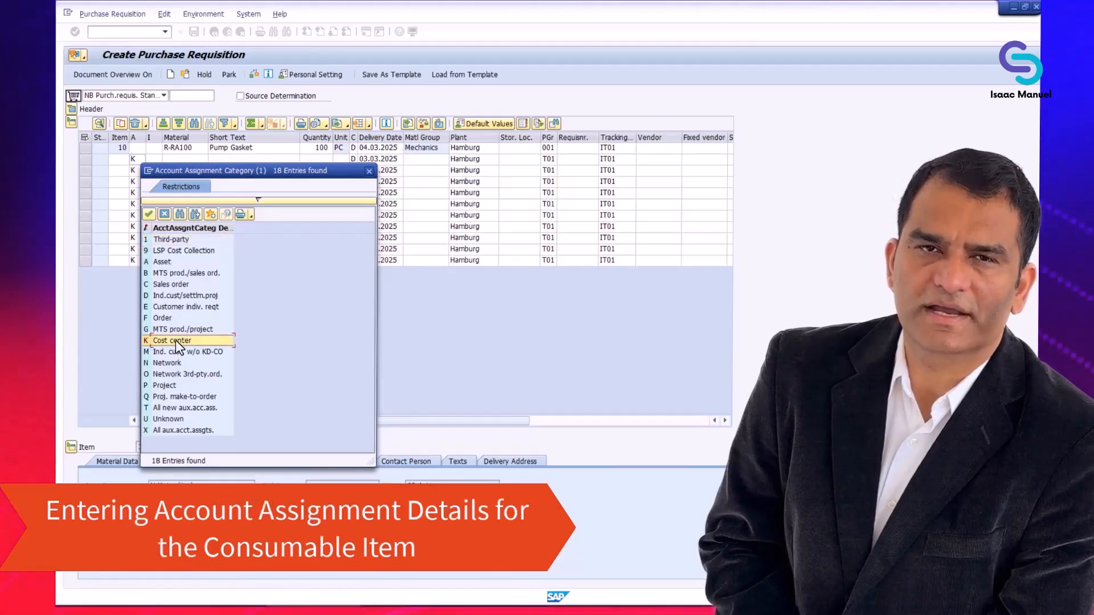
double_click(176, 340)
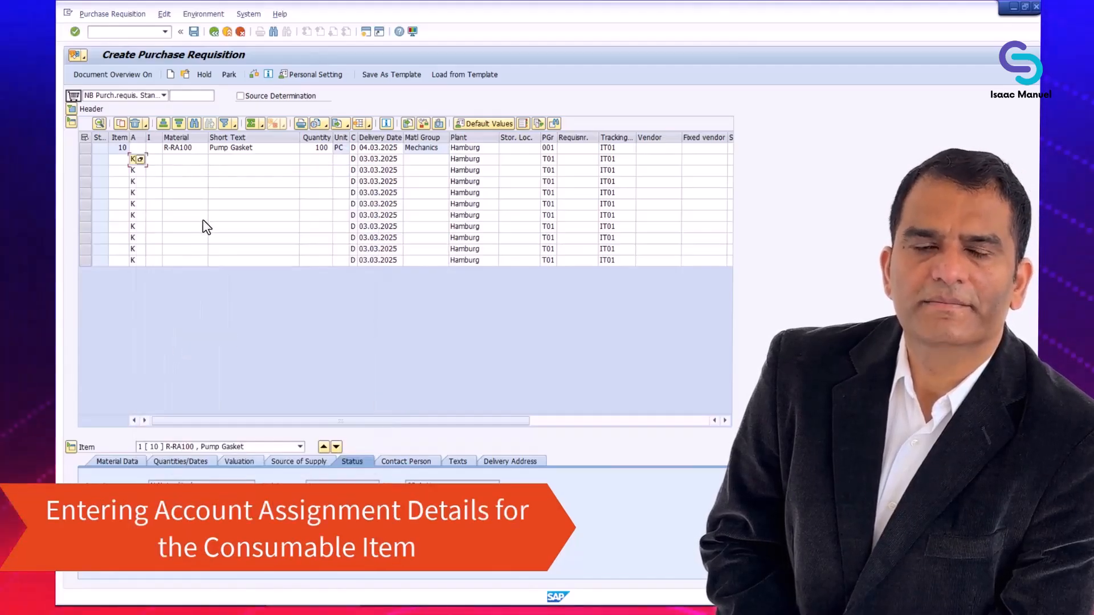
Enter material R-RA100 with a quantity of 10 in the second item
click(184, 162)
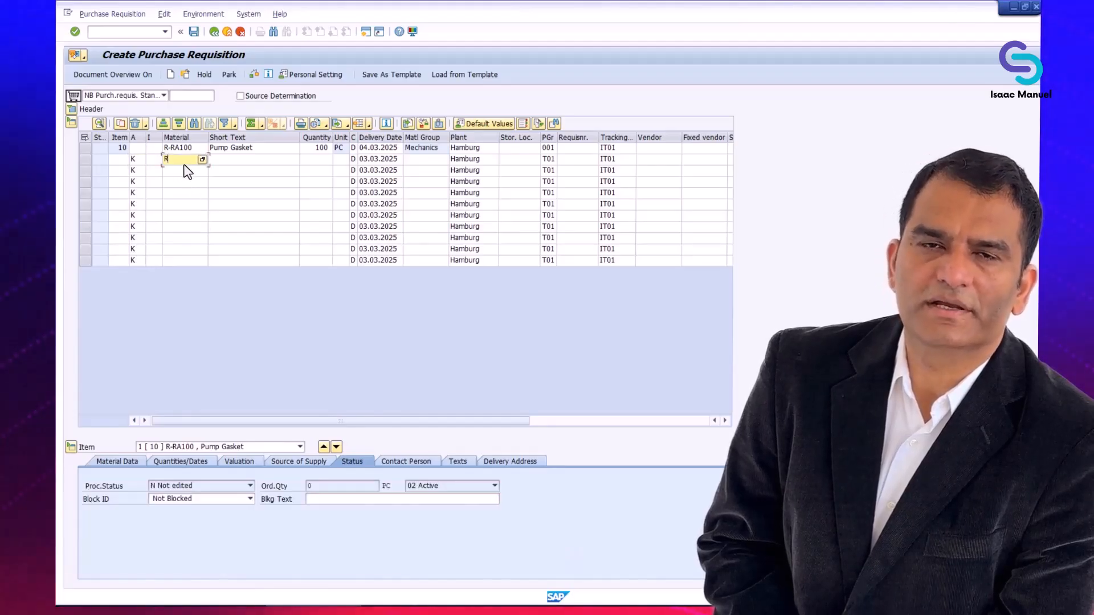
text(R-RA1)
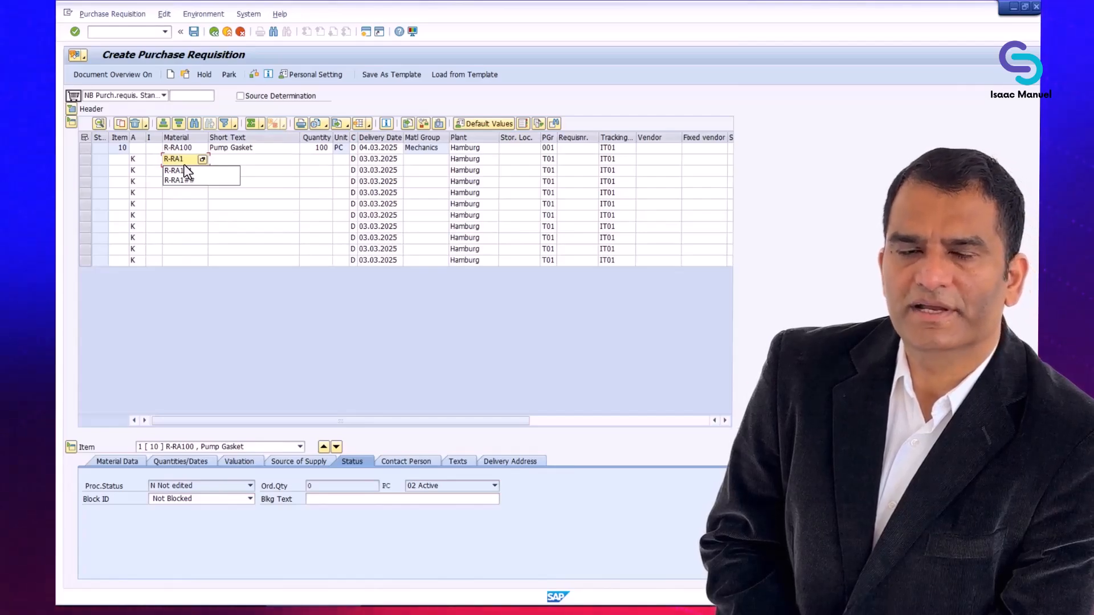
click(184, 167)
key(Tab)
key(Tab)
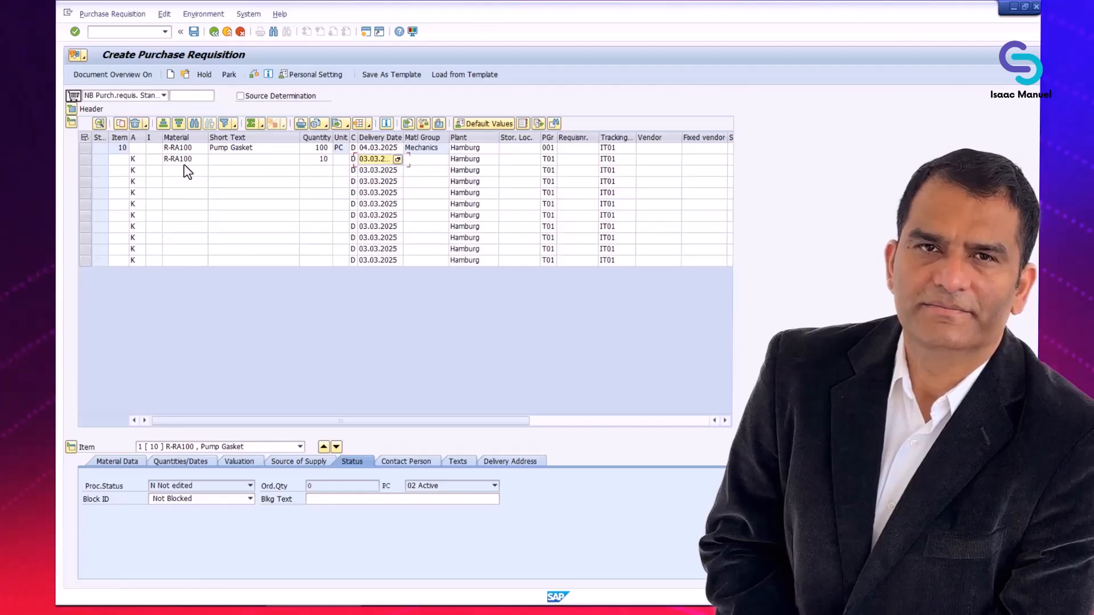
Set the second item's delivery date to 04.03.2025 and plant to 1000, and confirm the item line
click(402, 162)
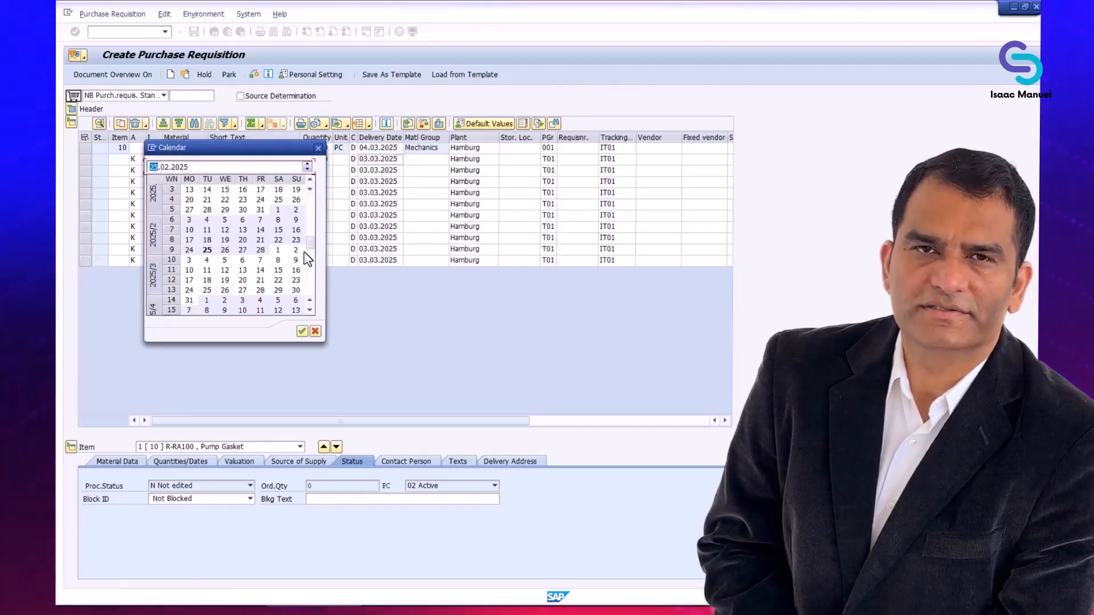
double_click(206, 261)
click(476, 159)
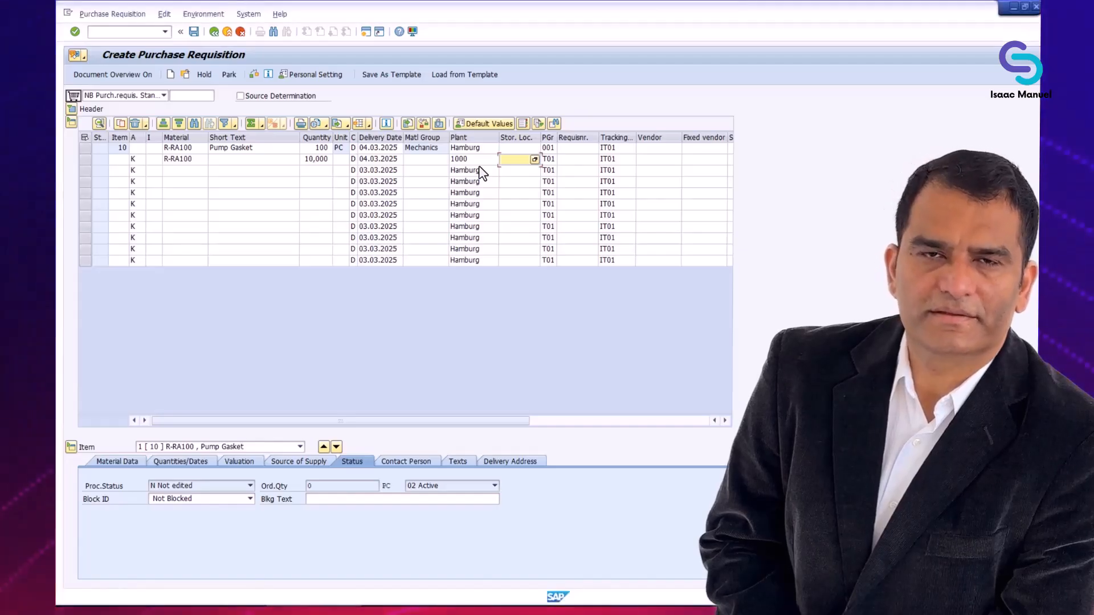
key(Return)
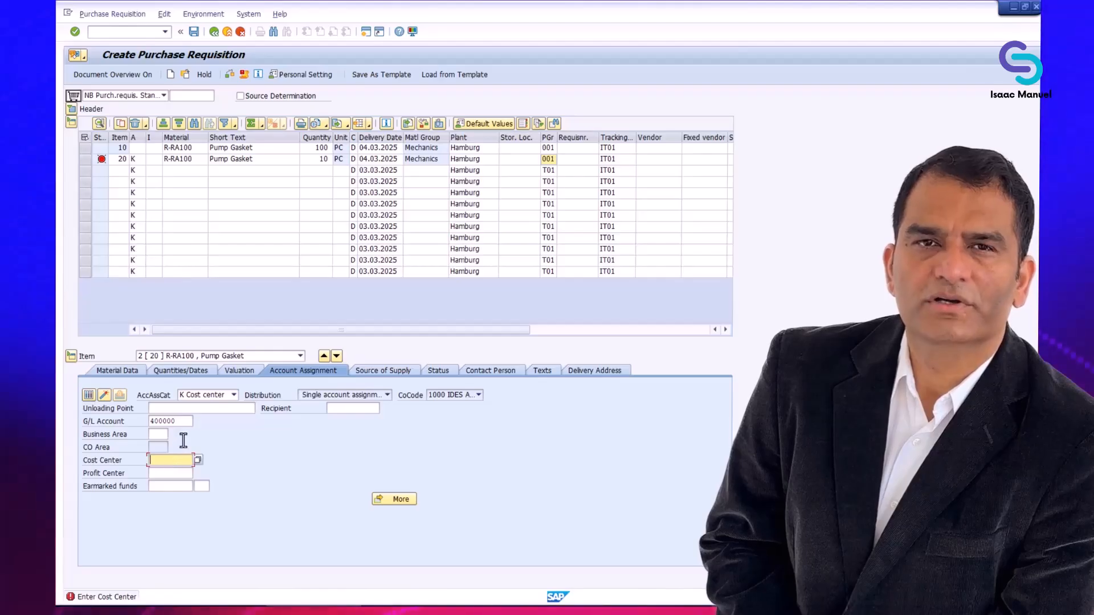
Set the cost center in item 20's account assignment to 4298 and confirm it
click(182, 422)
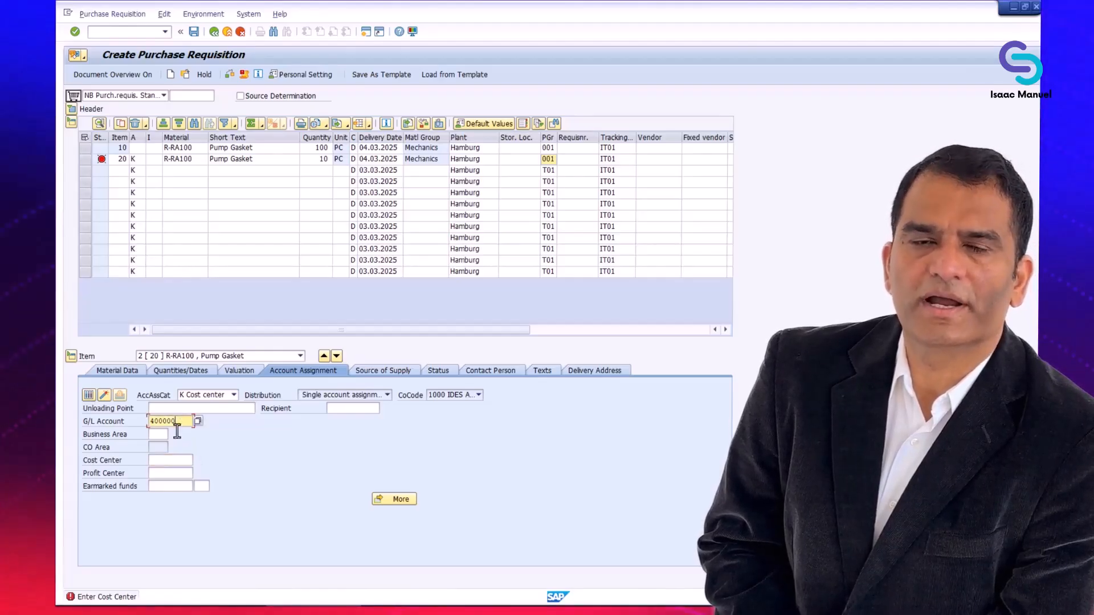
click(191, 461)
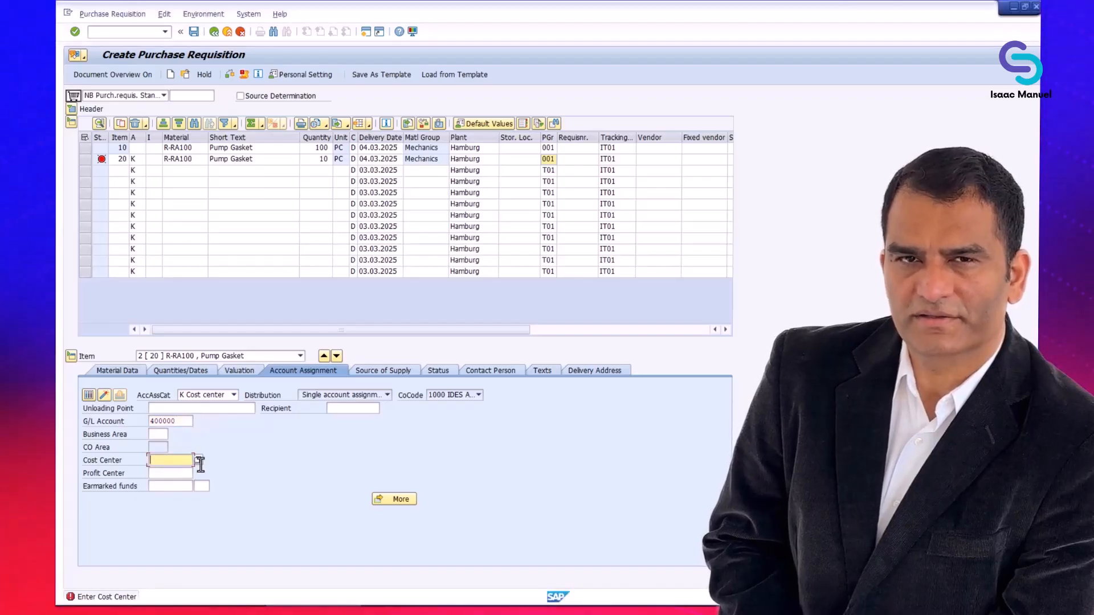
text(4298)
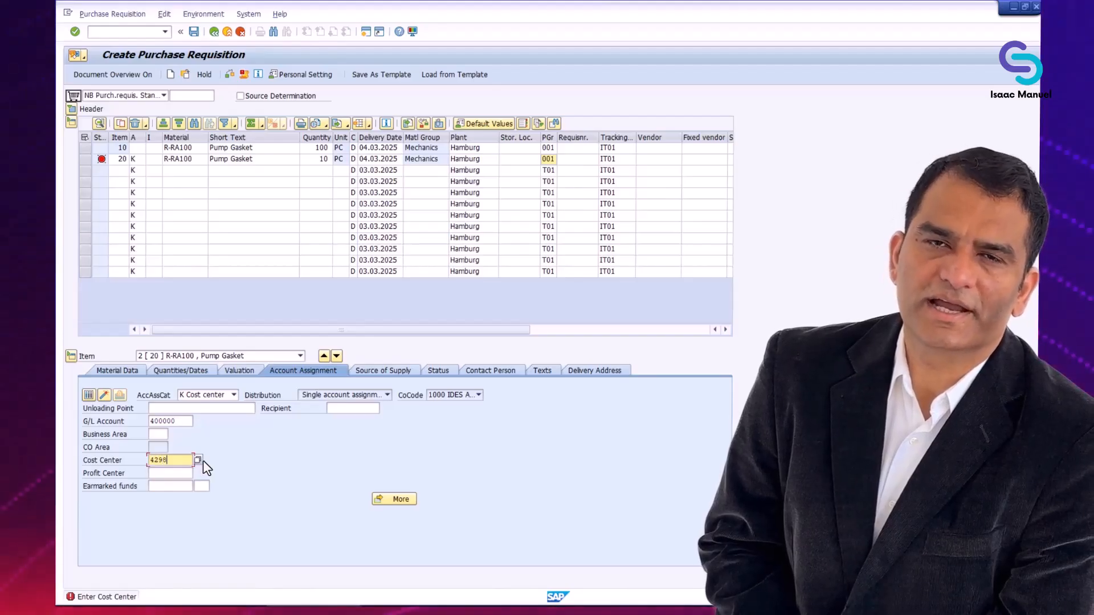
key(Return)
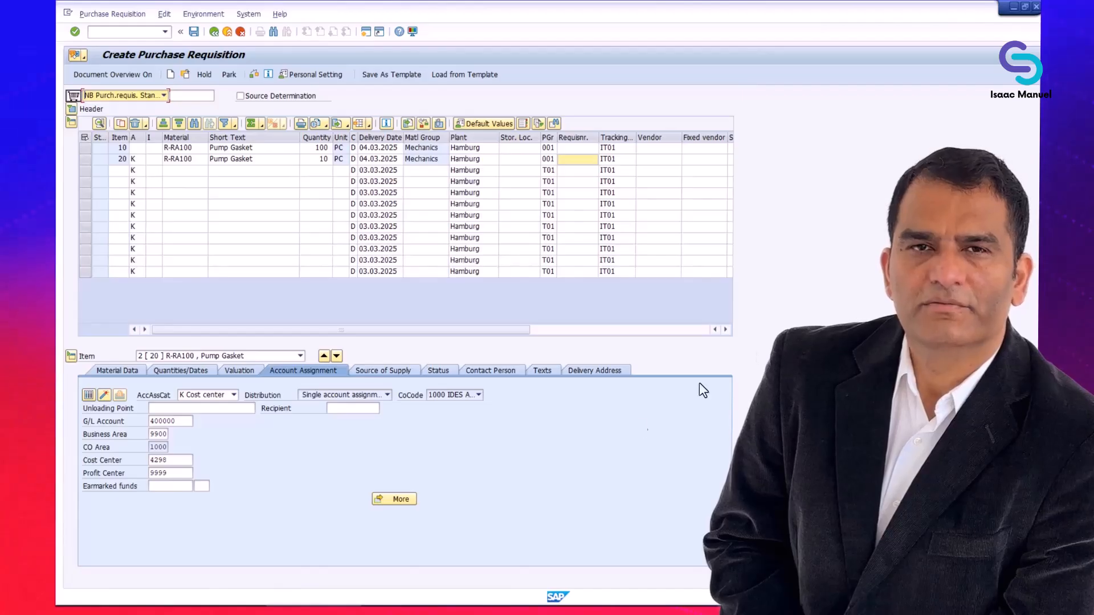
Review item 20's material data, quantities and dates, valuation, account assignment and source of supply
click(121, 371)
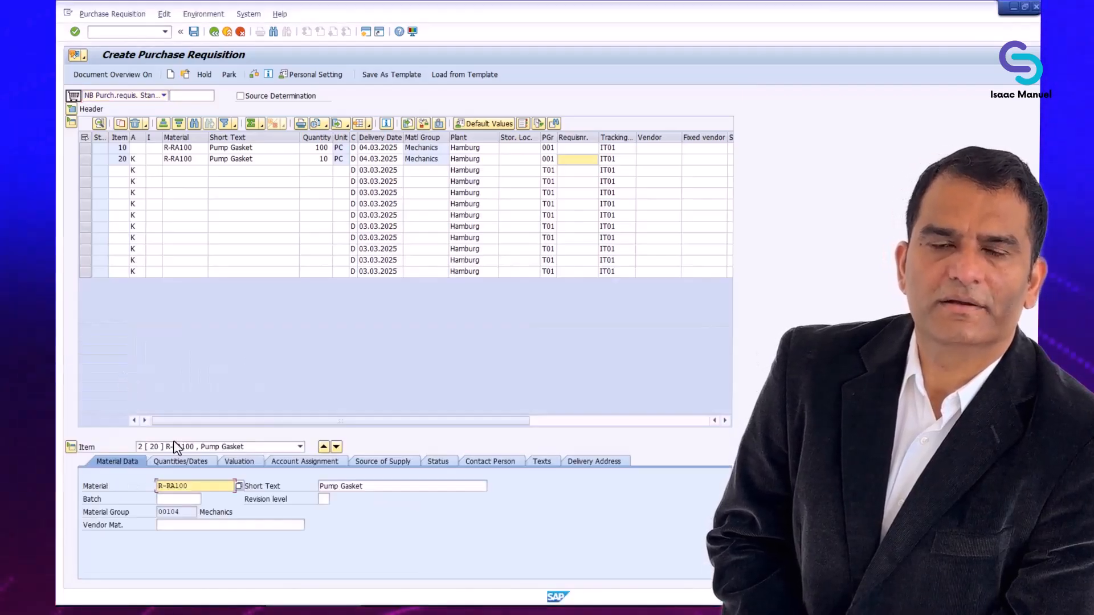
click(195, 460)
click(239, 463)
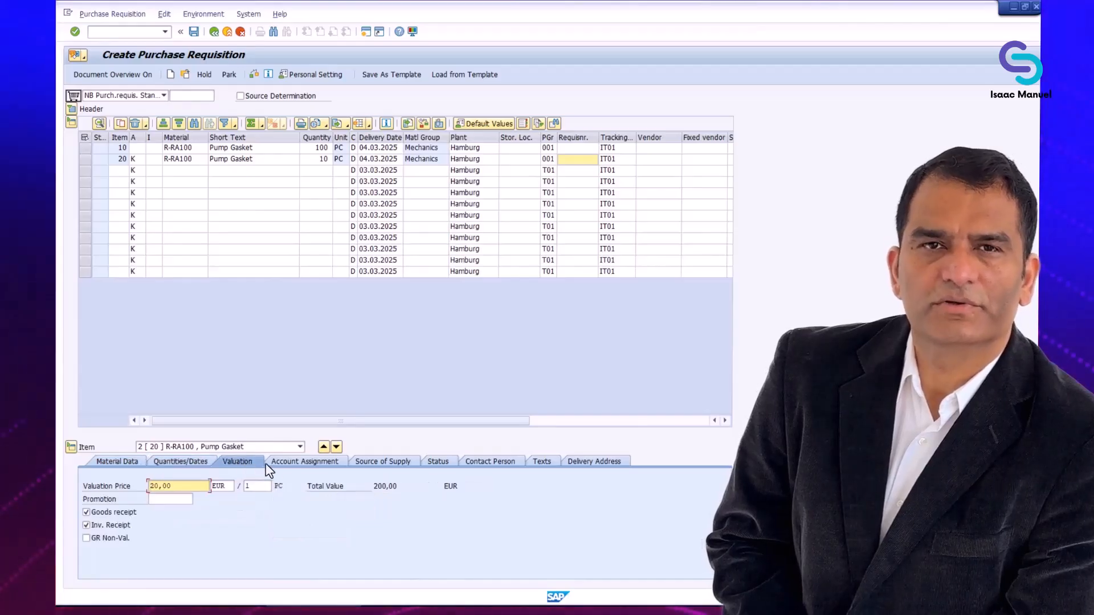
click(295, 465)
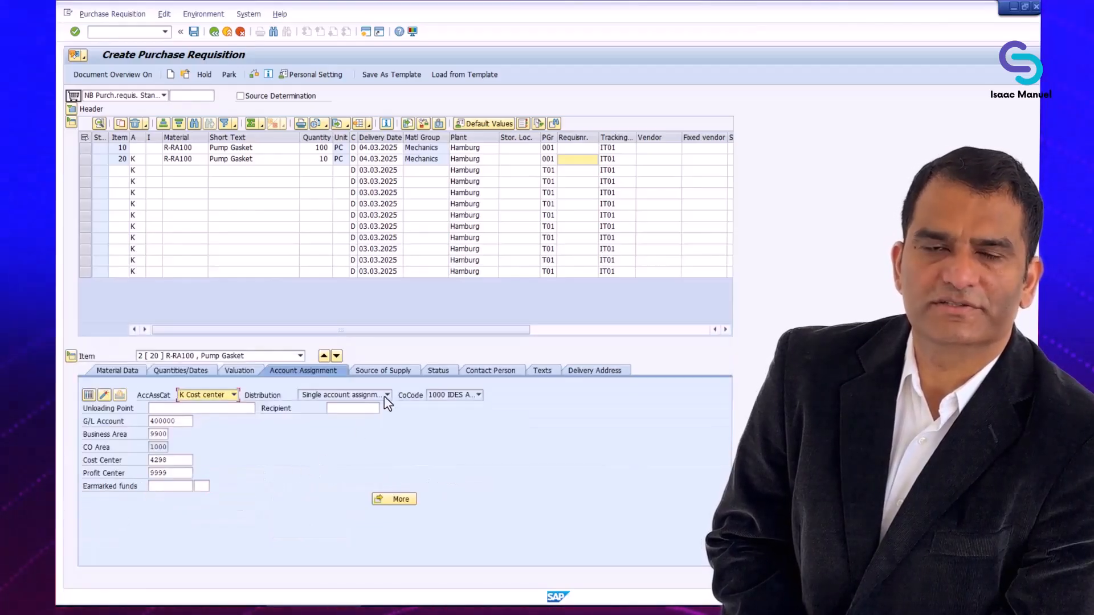
click(396, 374)
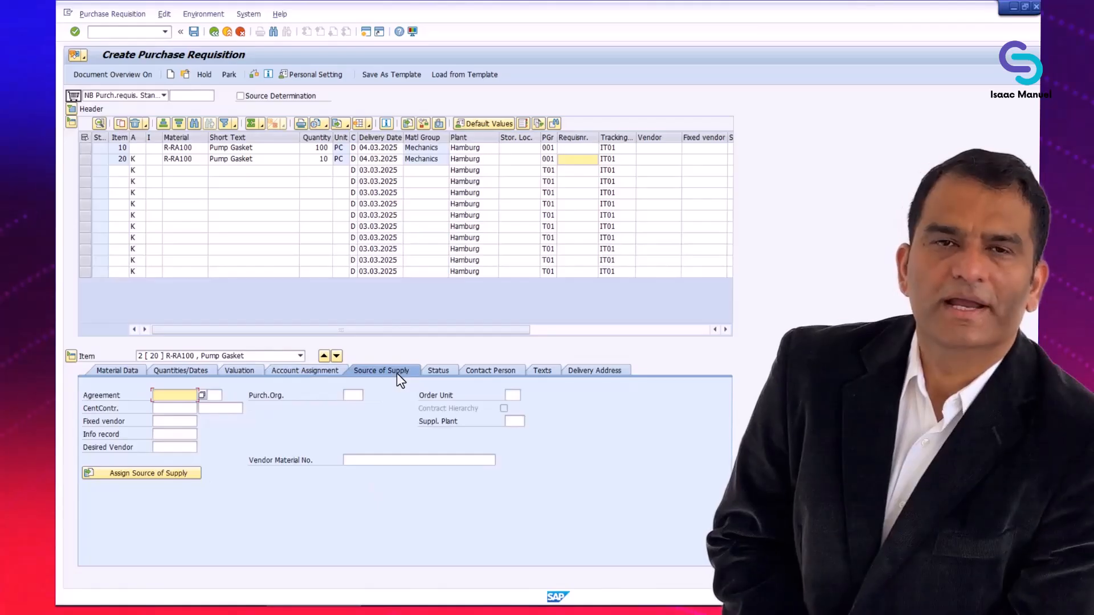
Switch the item details to item 10 and review its valuation, quantities and dates, and material data
click(299, 355)
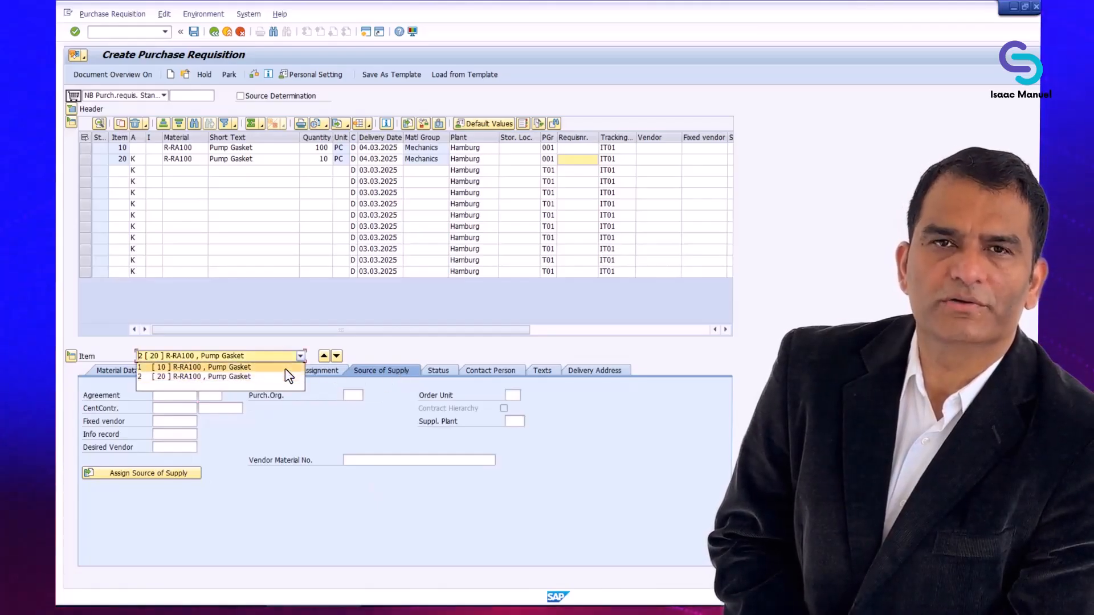
click(285, 367)
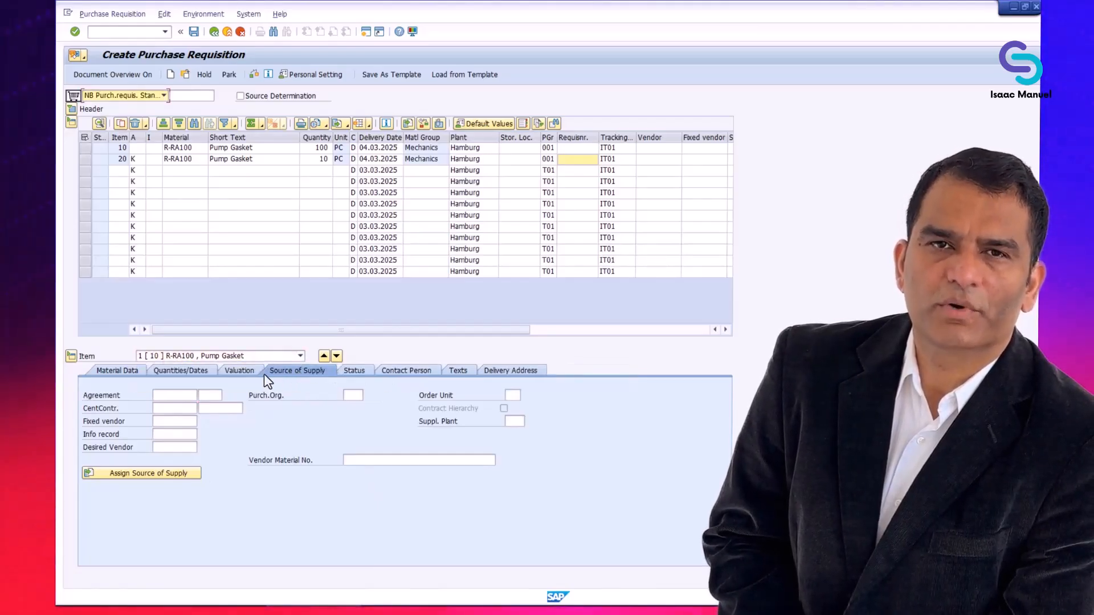
click(239, 371)
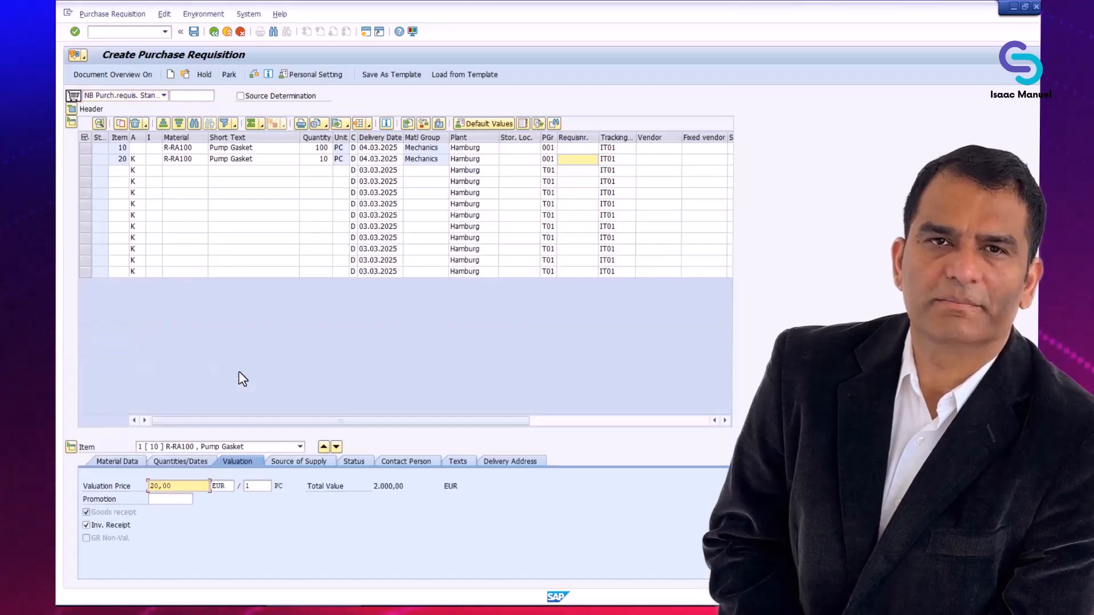
click(189, 462)
click(131, 463)
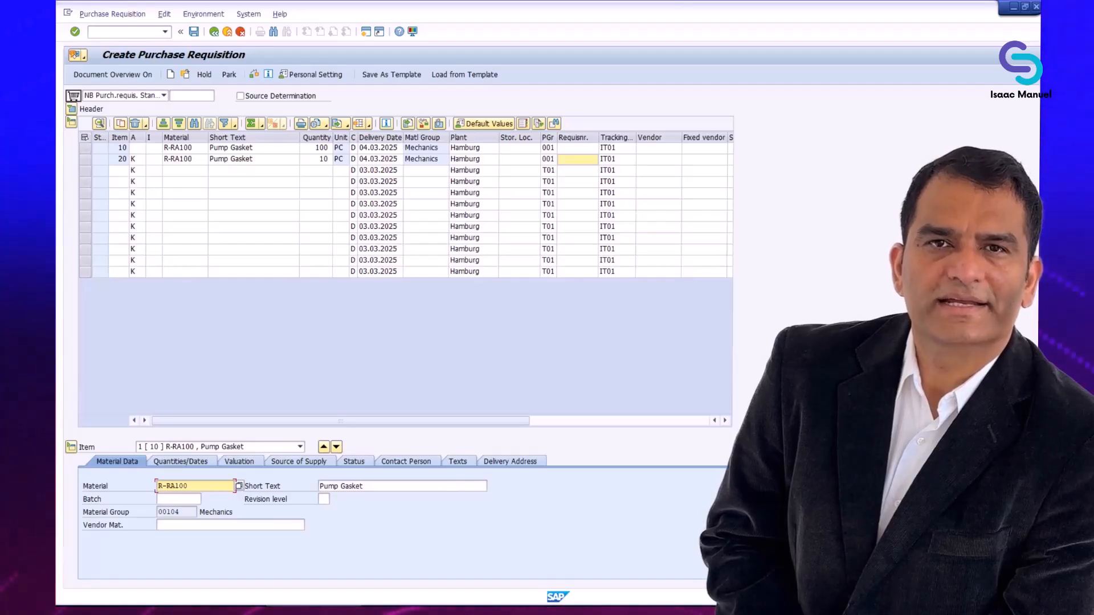
click(239, 462)
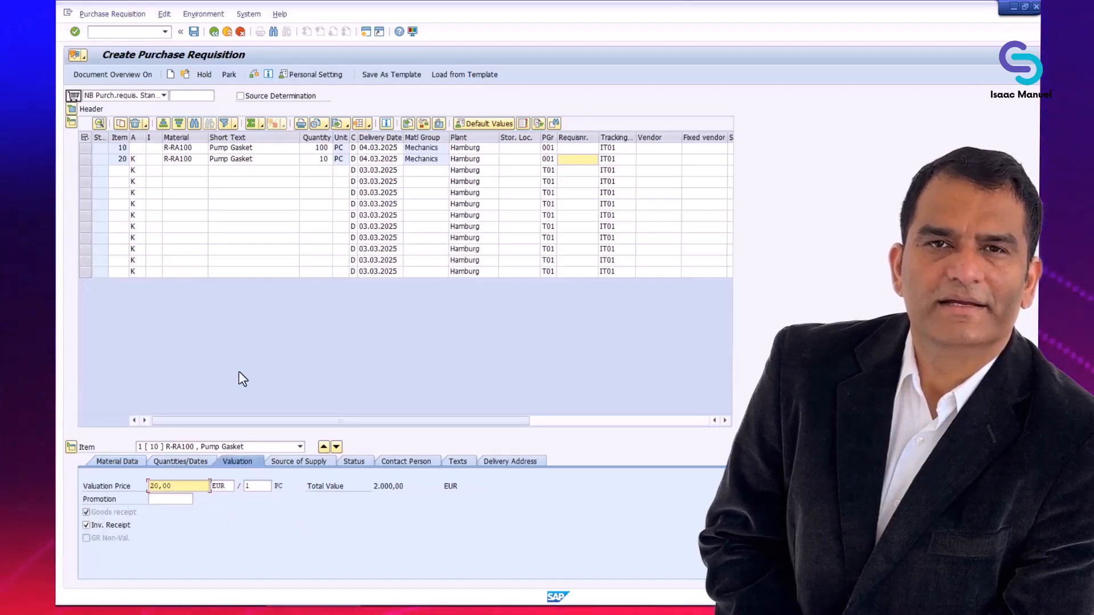
click(189, 463)
click(131, 464)
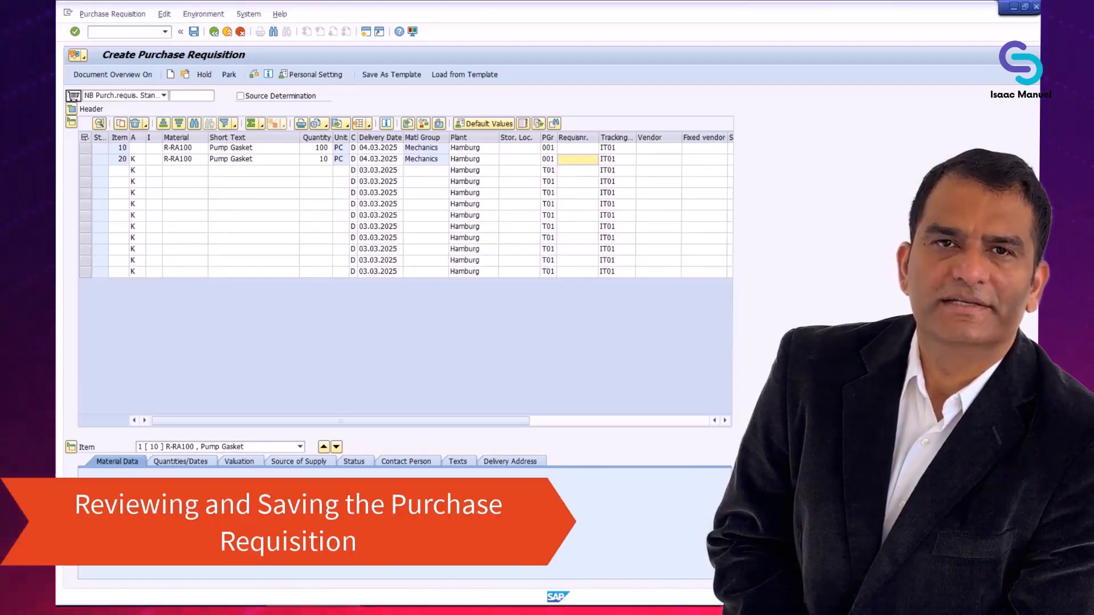
Save the purchase requisition and exit the creation transaction
click(194, 33)
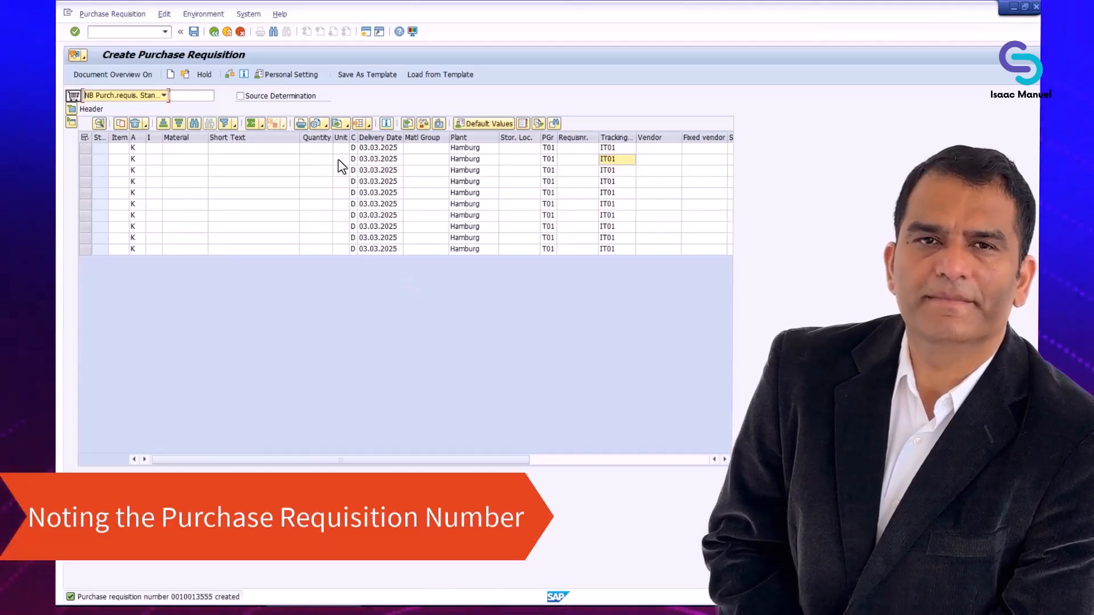
click(240, 32)
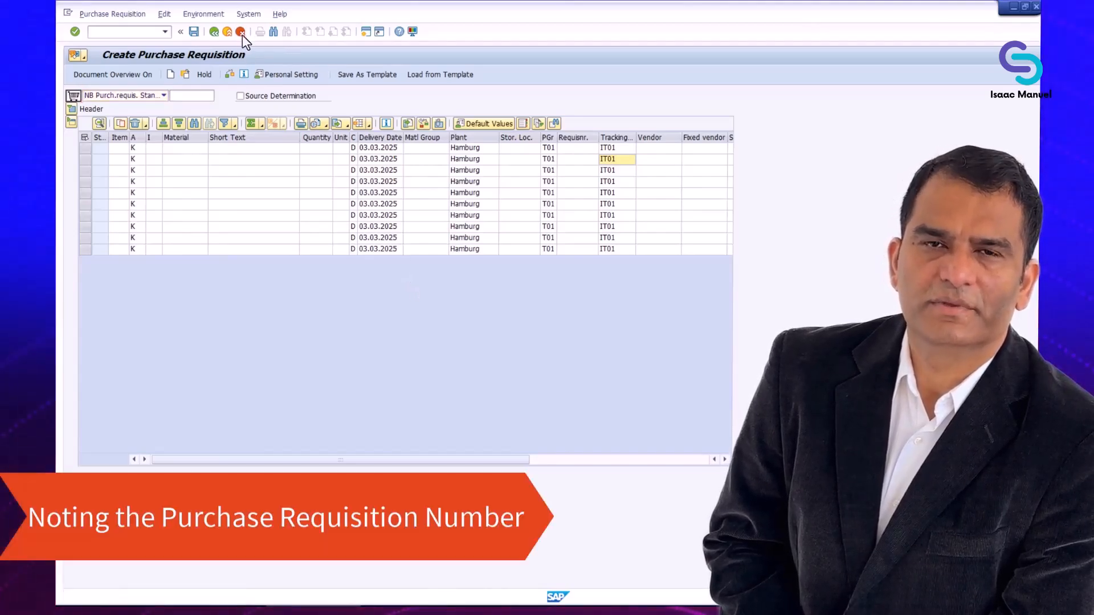